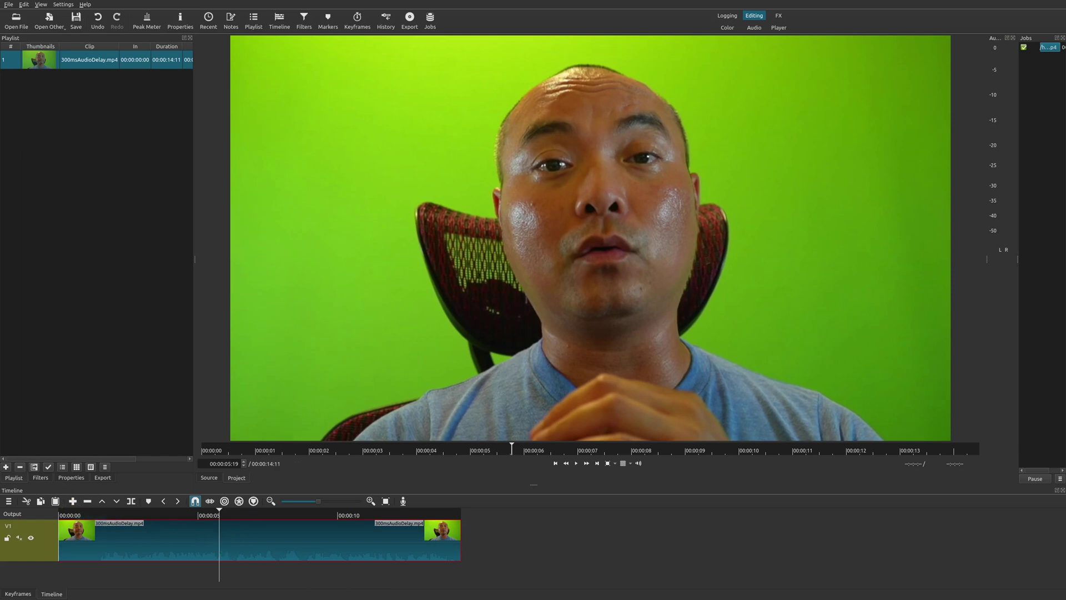
Add a Chroma Hold filter to 300msAudioDelay.mp4 and set its Distance to 0.0%.
click(41, 477)
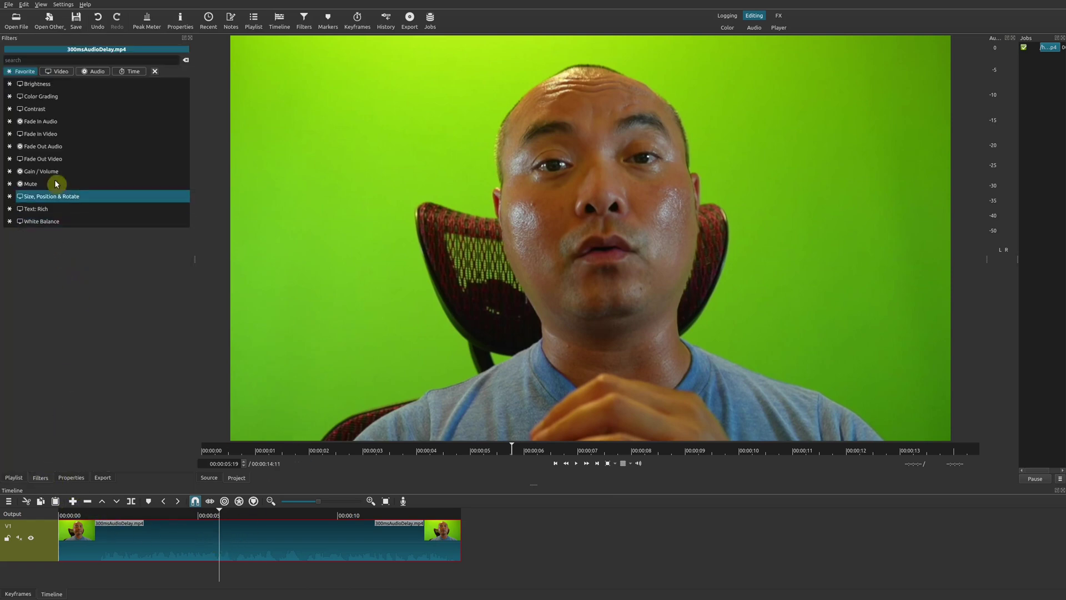
text(chroma)
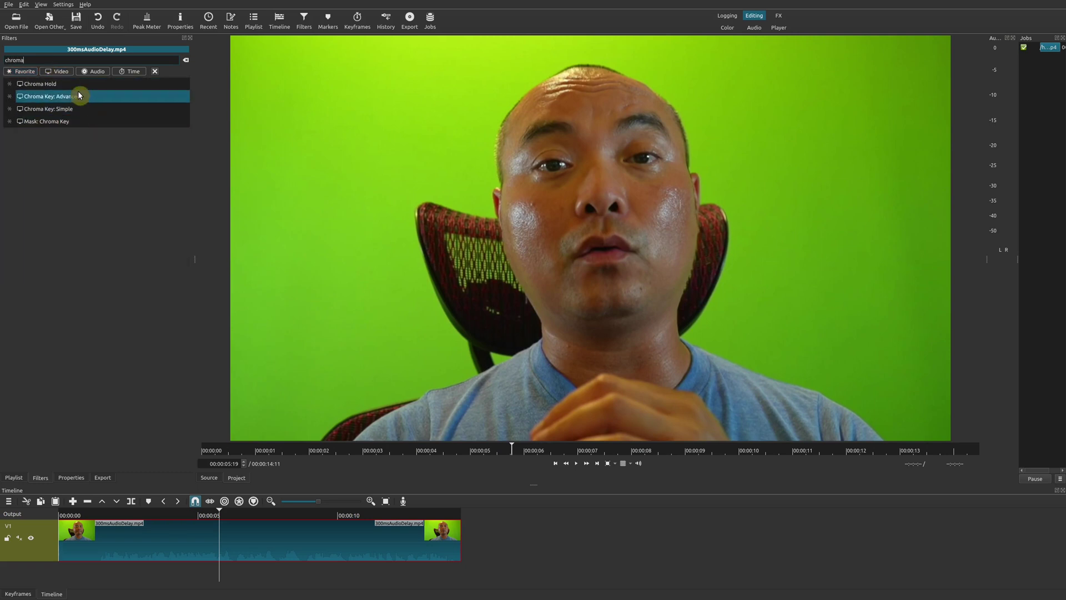
click(74, 85)
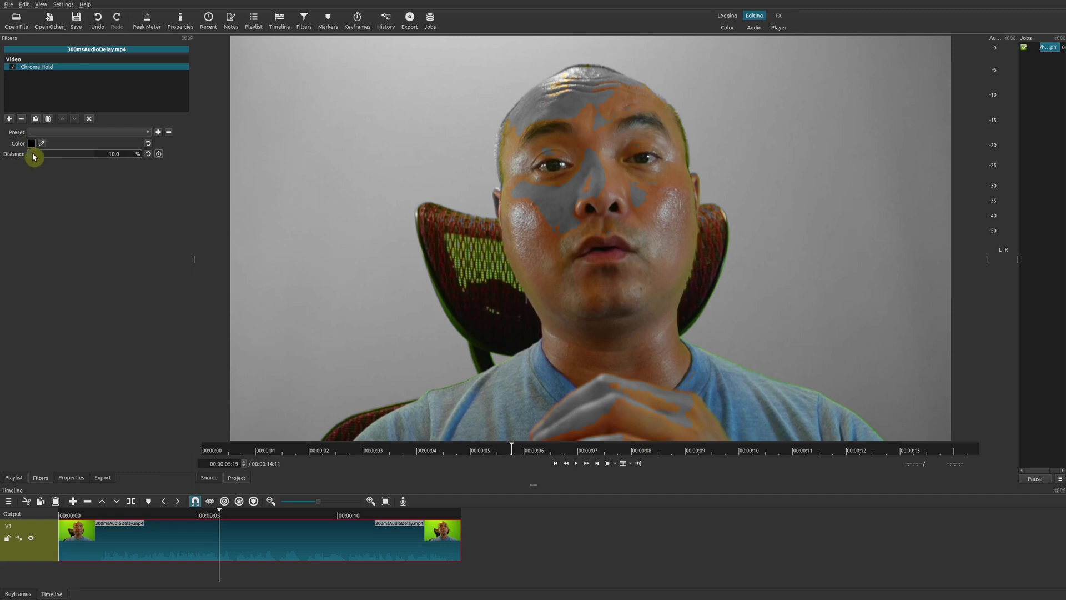
drag(32, 154, 159, 183)
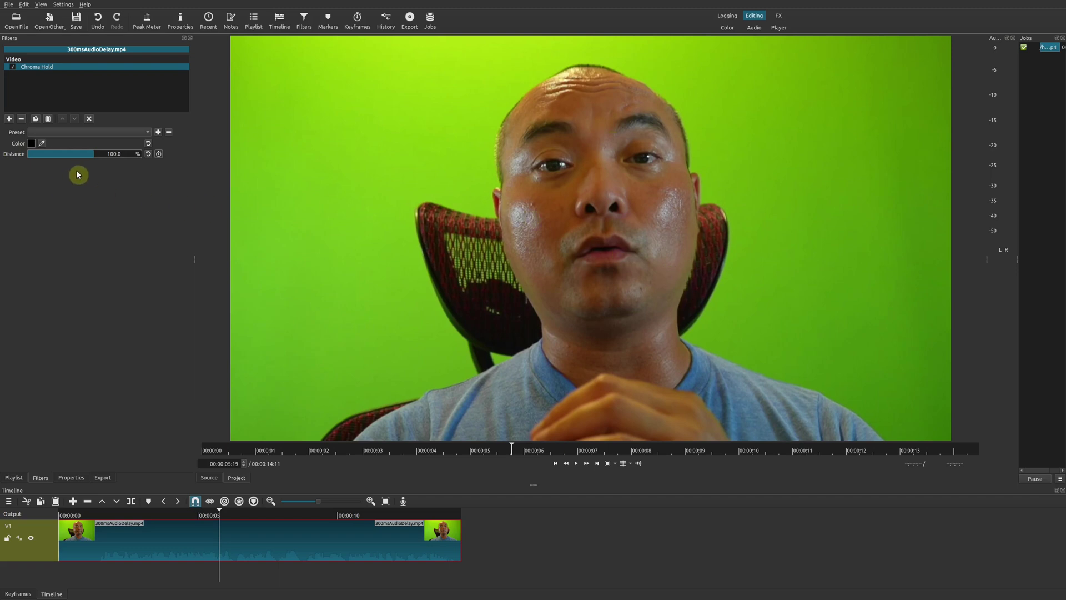
drag(94, 160, 59, 158)
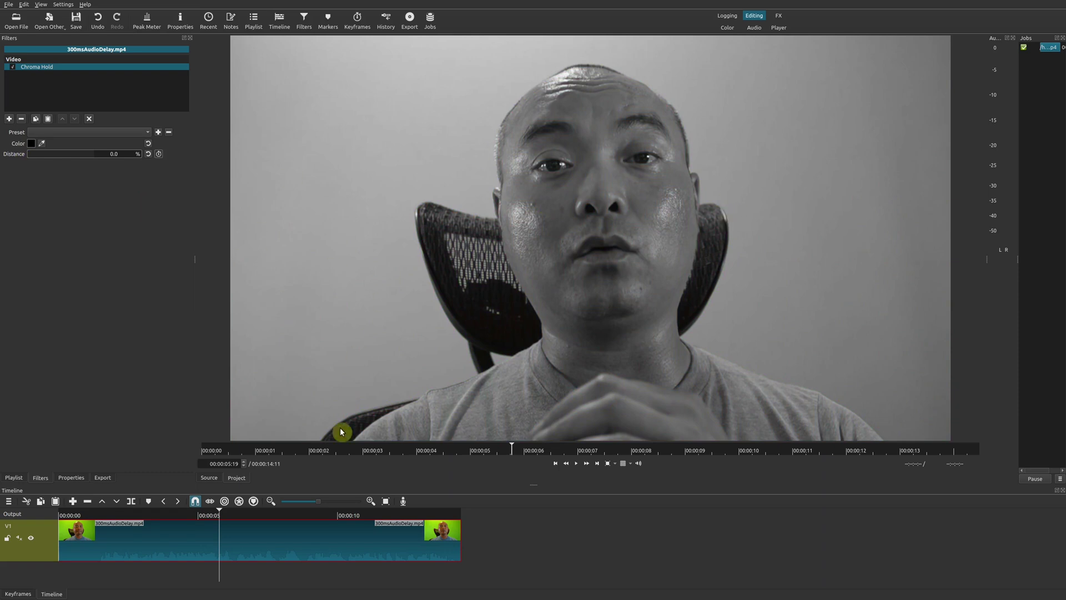
Preview the grayscale clip, then raise Chroma Hold Distance back to 100.0% for full colour.
key(space)
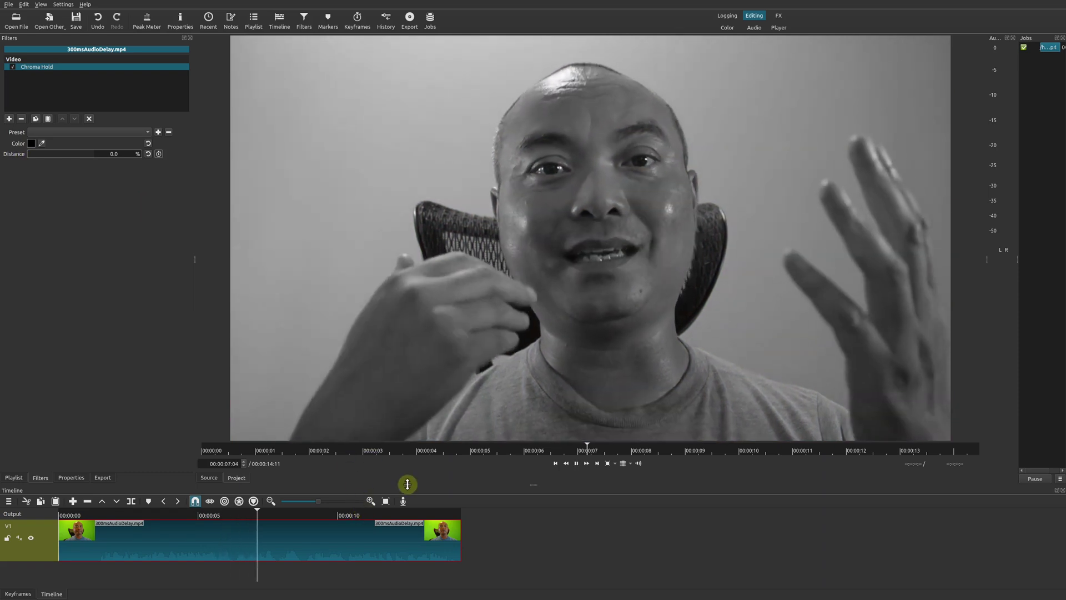
key(space)
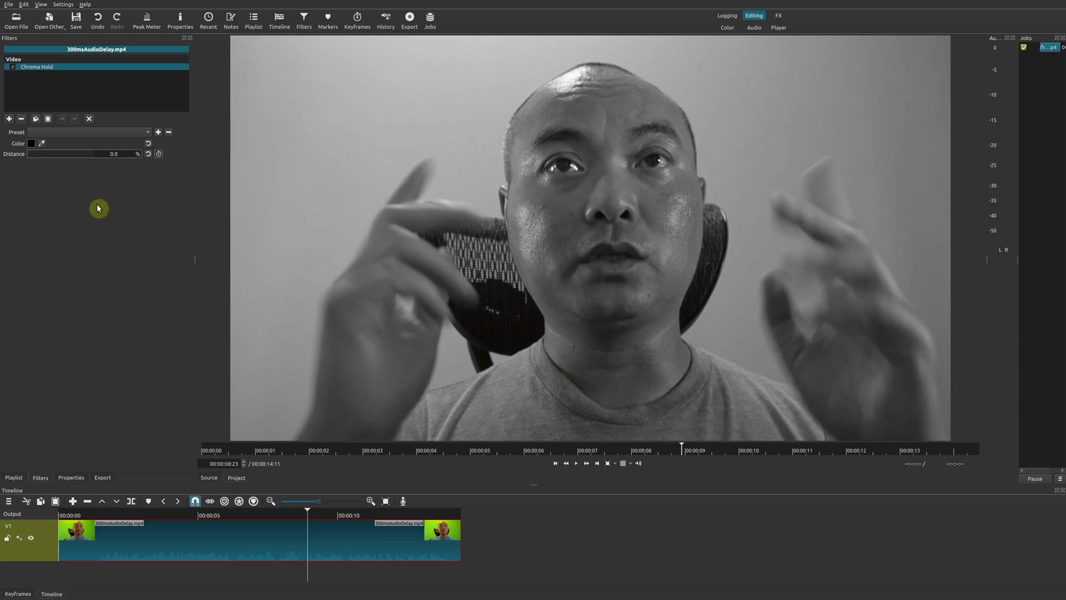
drag(42, 154, 107, 159)
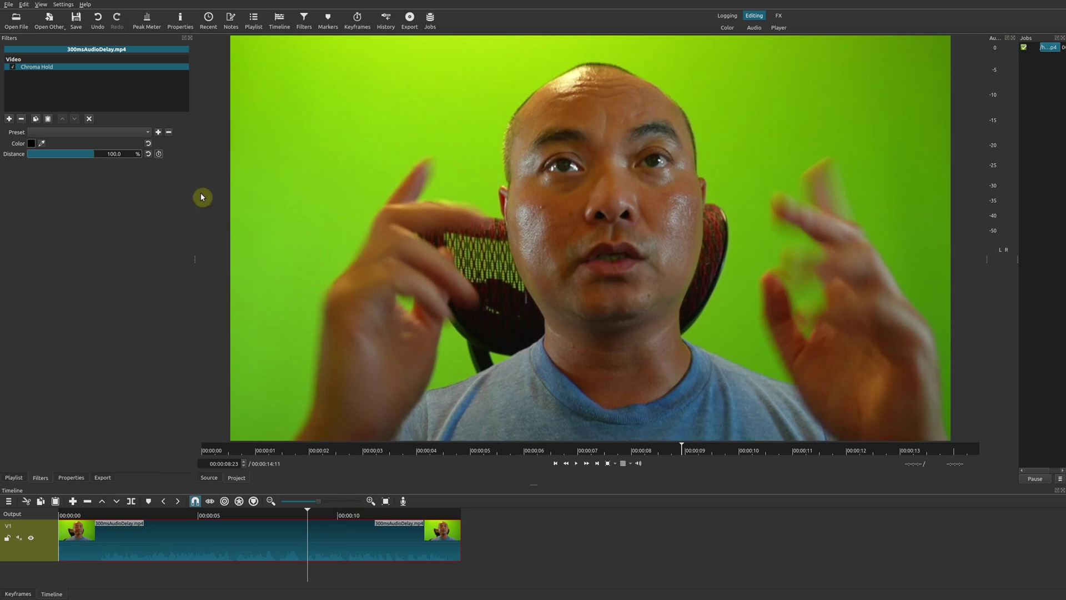
Sample the green backdrop as the hold colour, set Distance to 15.2%, and preview playback.
click(42, 143)
click(477, 120)
drag(91, 159, 43, 160)
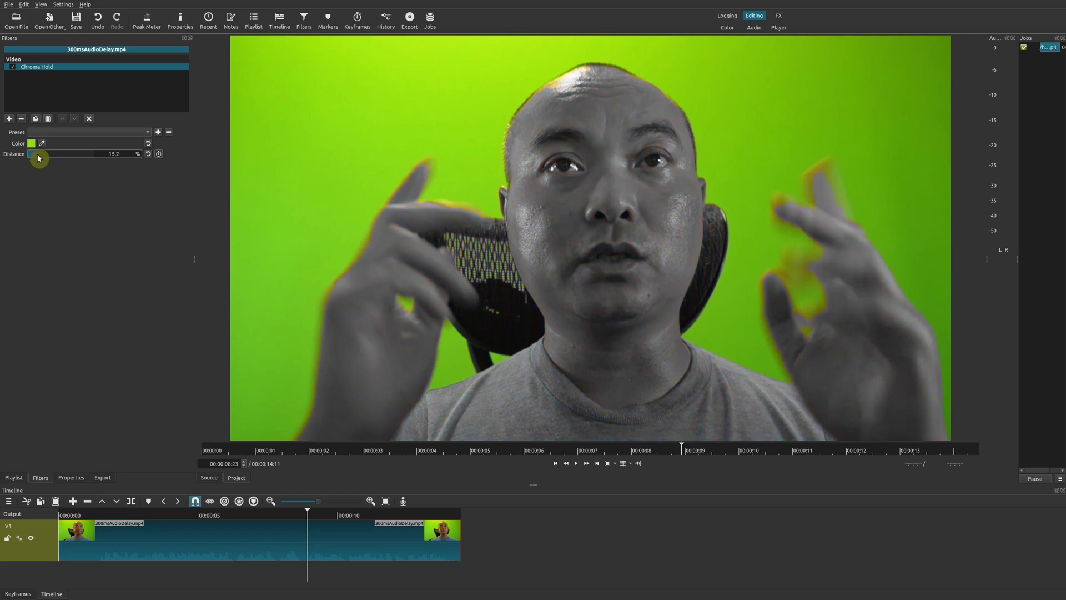
key(space)
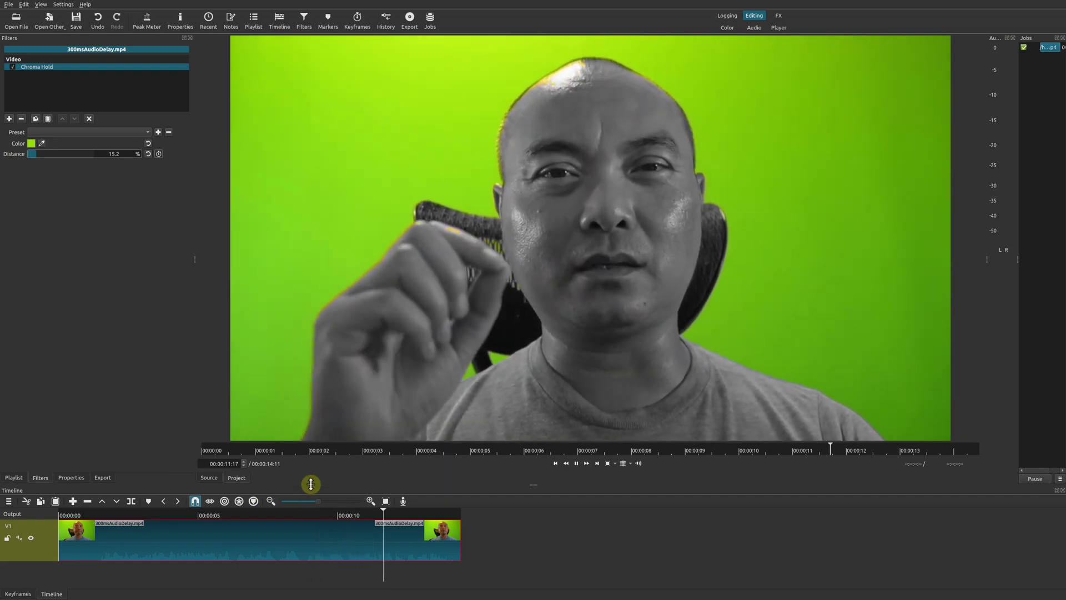
key(space)
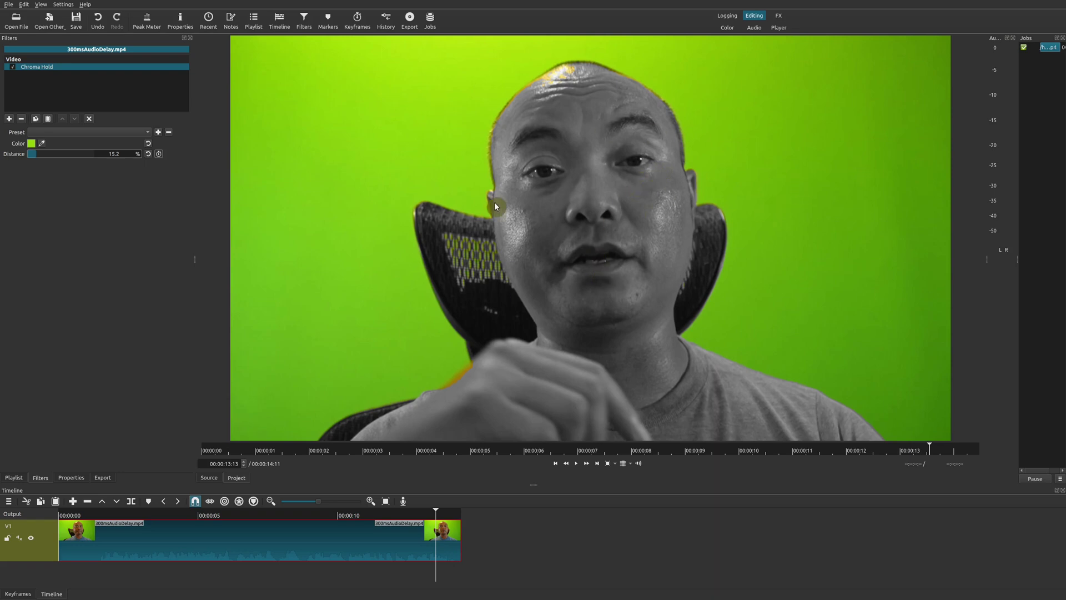
key(space)
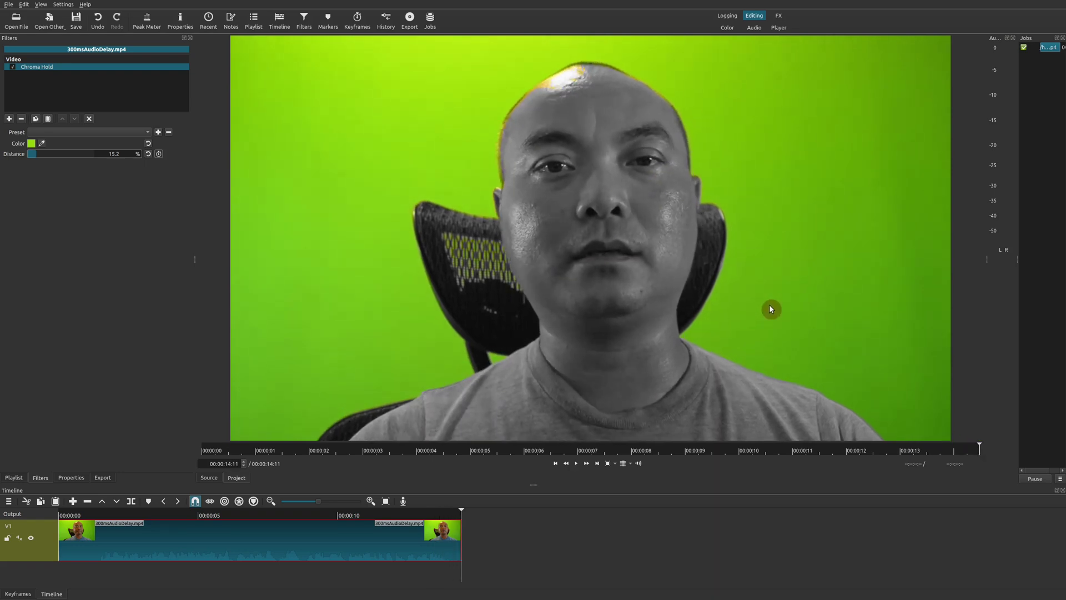
At 00:00:06:00, sample the blue shirt as the hold colour, lower Distance to about 6.7%, and preview.
click(225, 515)
click(41, 143)
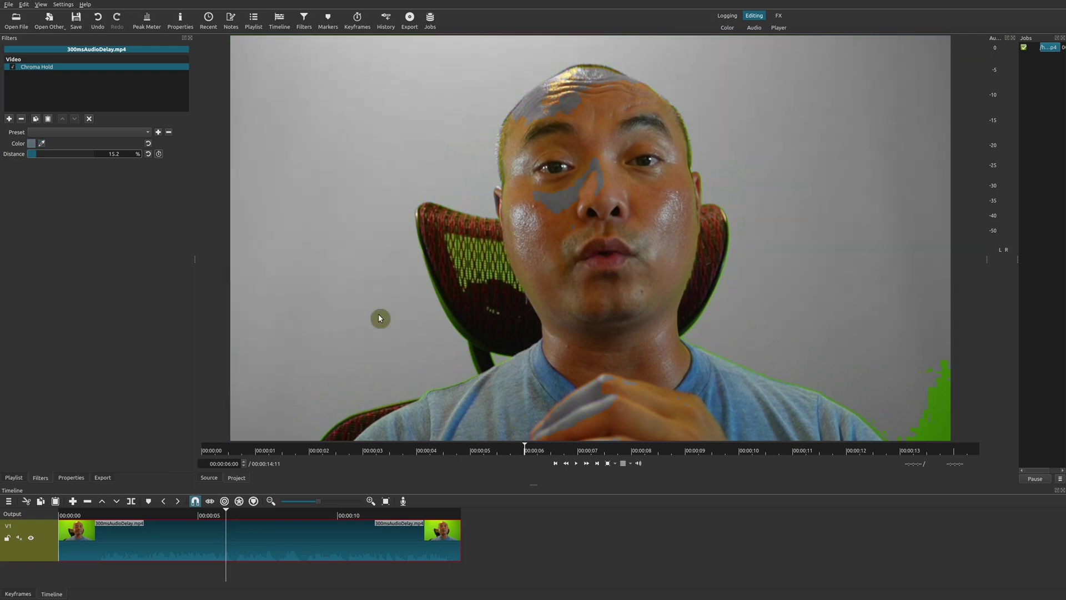
click(35, 155)
drag(32, 155, 30, 155)
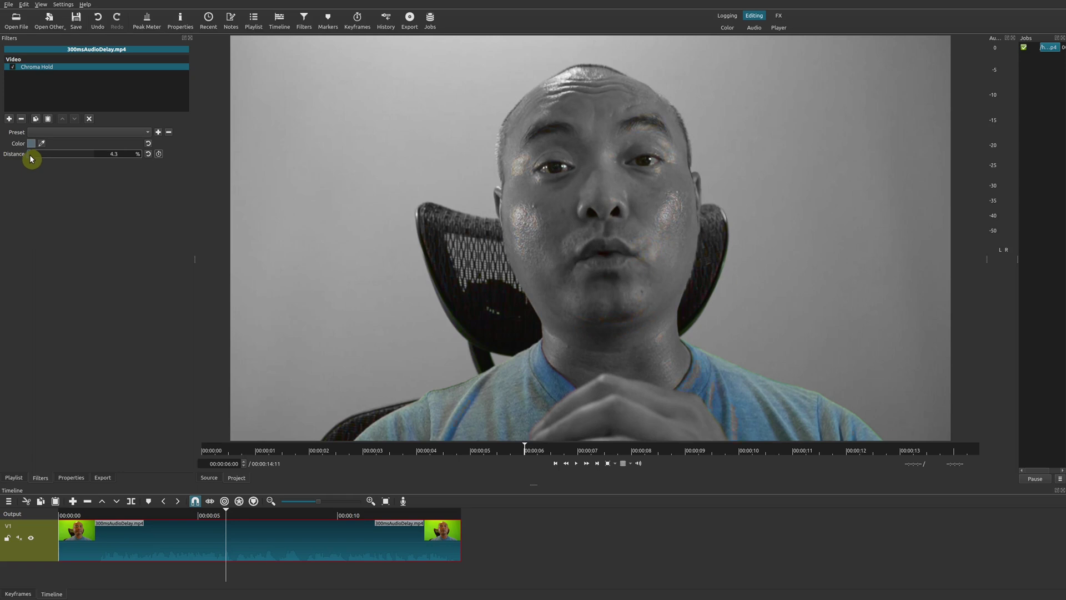
key(space)
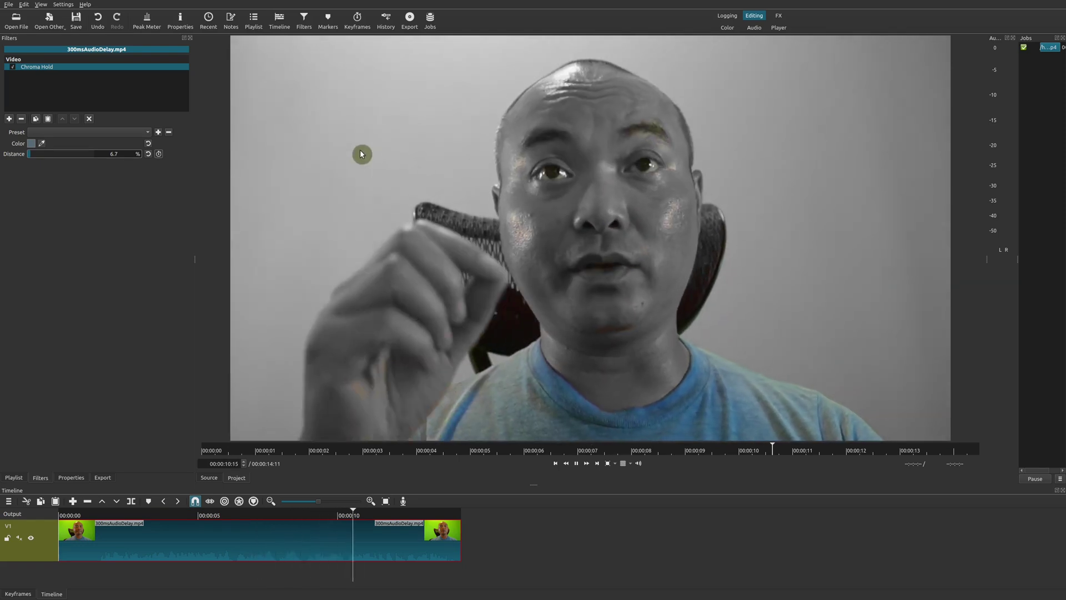
key(space)
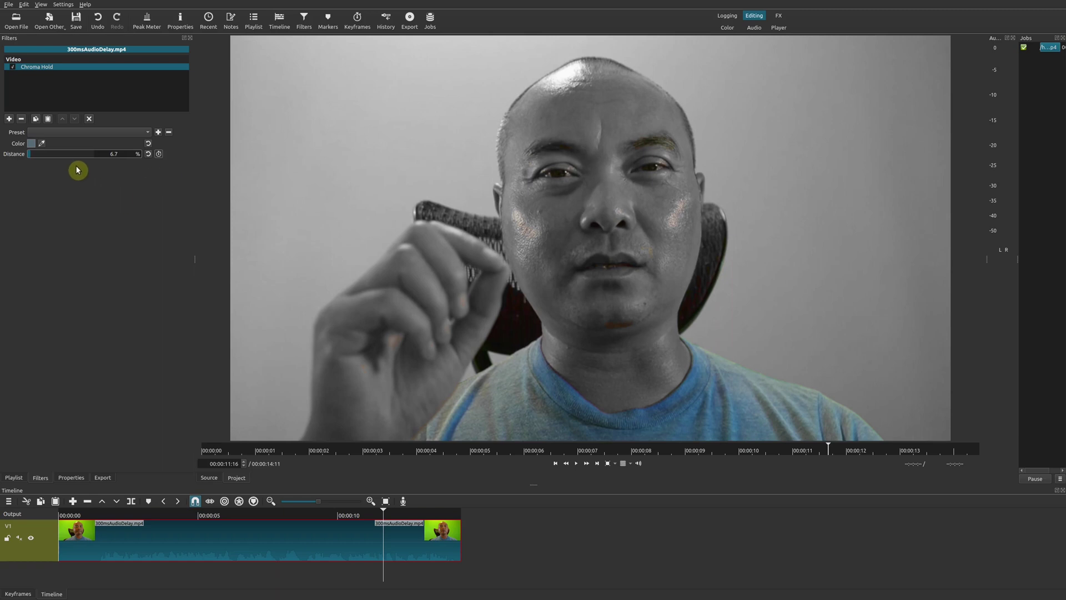
Sample the face's skin tone as the hold colour, raise Distance, and preview playback.
click(42, 145)
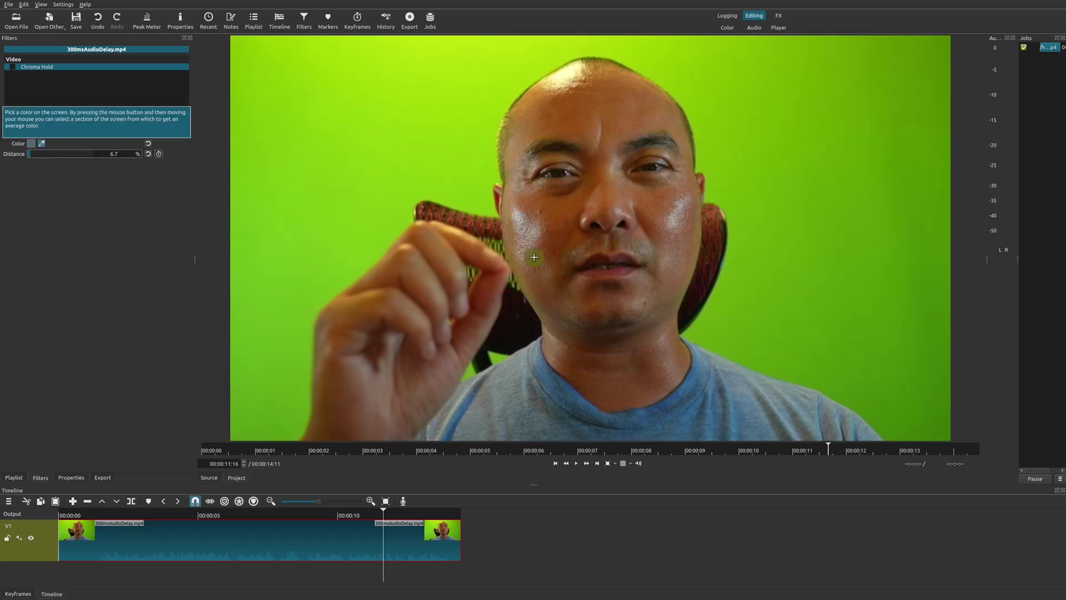
click(564, 222)
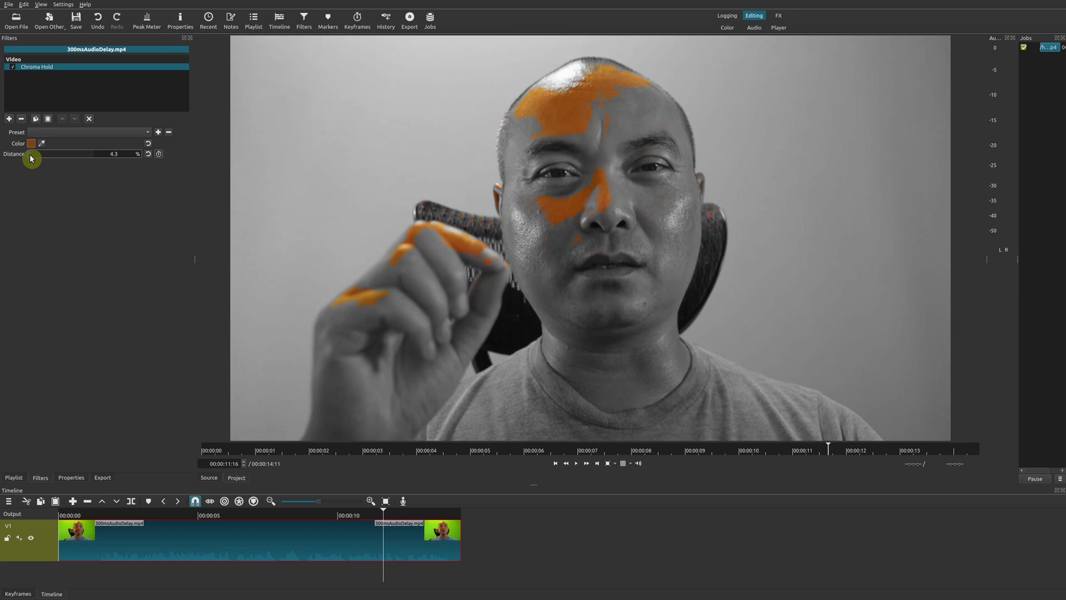
drag(32, 159, 42, 158)
key(space)
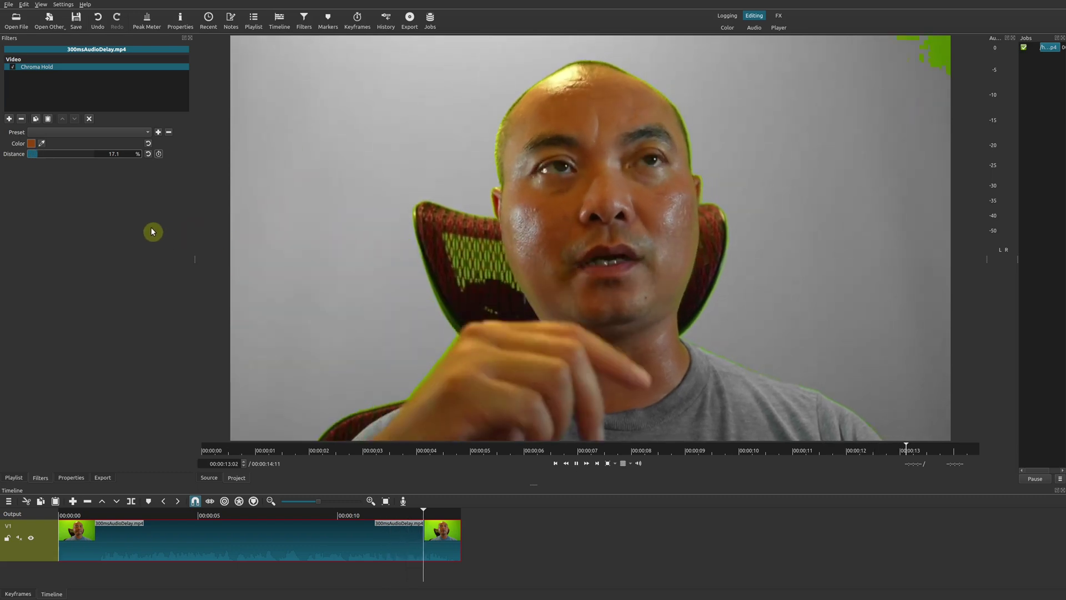
key(space)
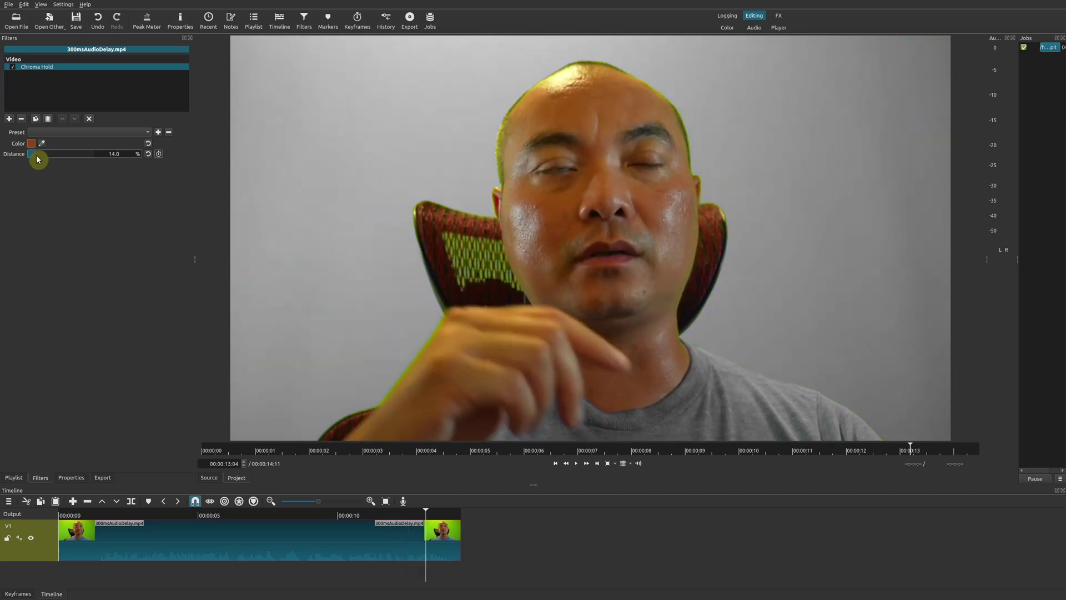
Fine-tune Distance to 15.9% and review playback from about 6 s.
drag(37, 159, 39, 161)
key(space)
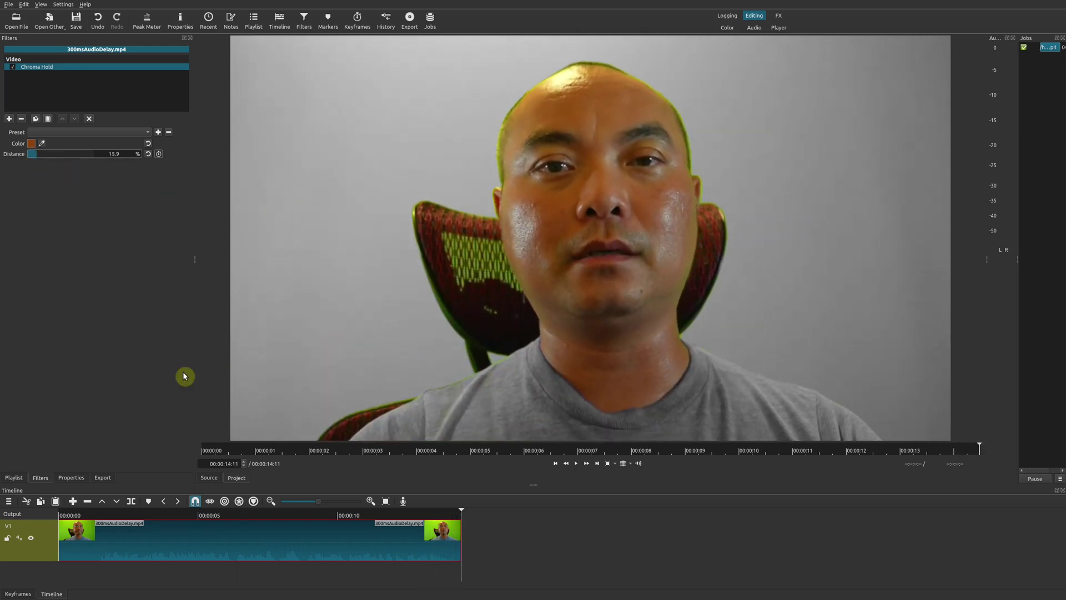
click(242, 516)
key(space)
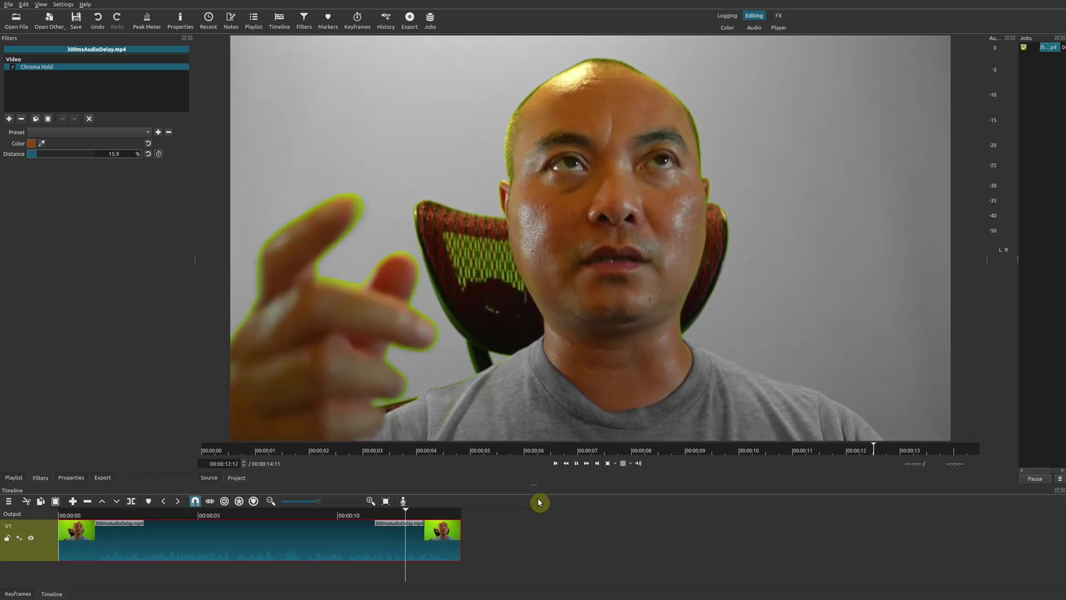
key(space)
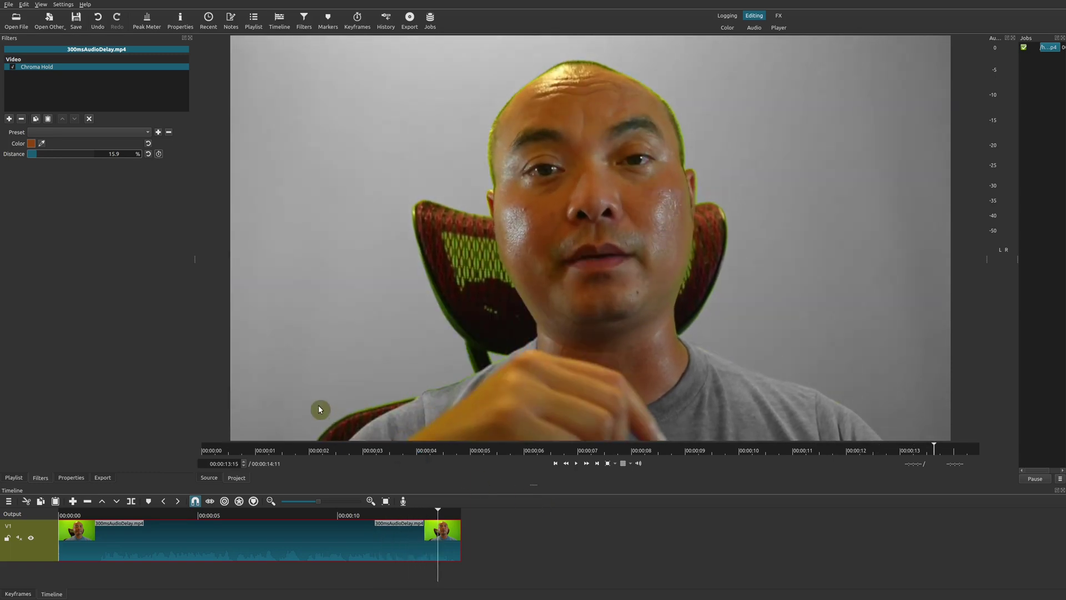
Re-sample the green backdrop as the hold colour and play from about 00:00:03:24.
click(43, 147)
click(436, 136)
click(171, 519)
key(space)
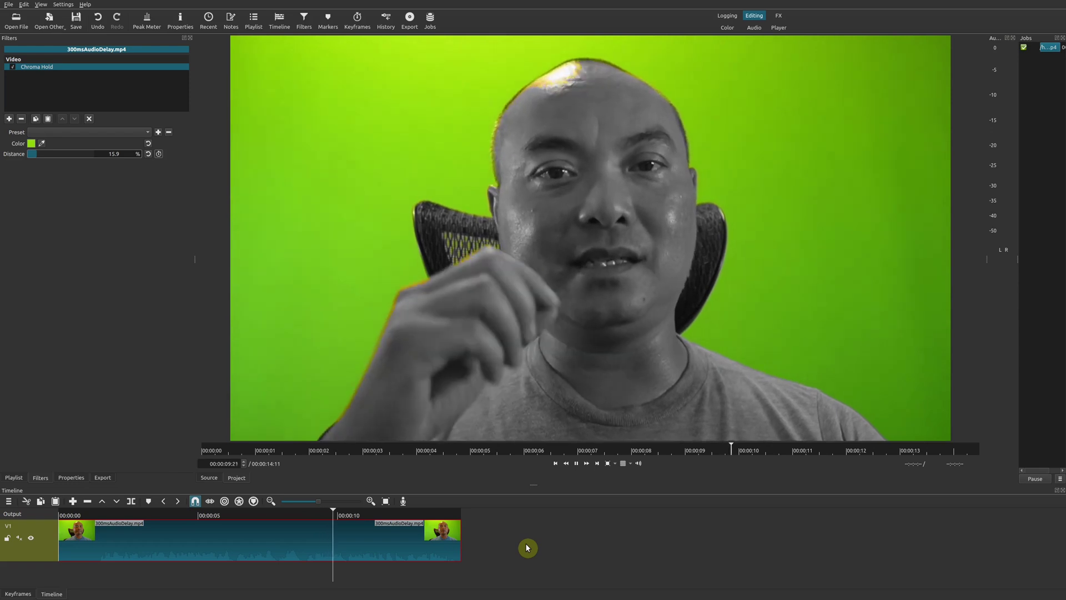
key(space)
key(space)
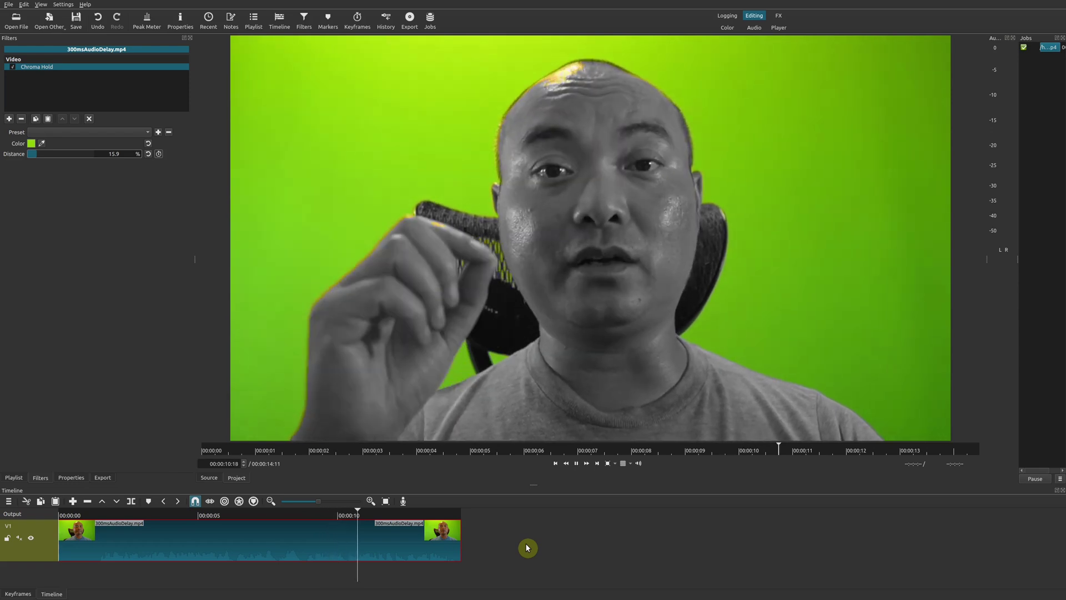